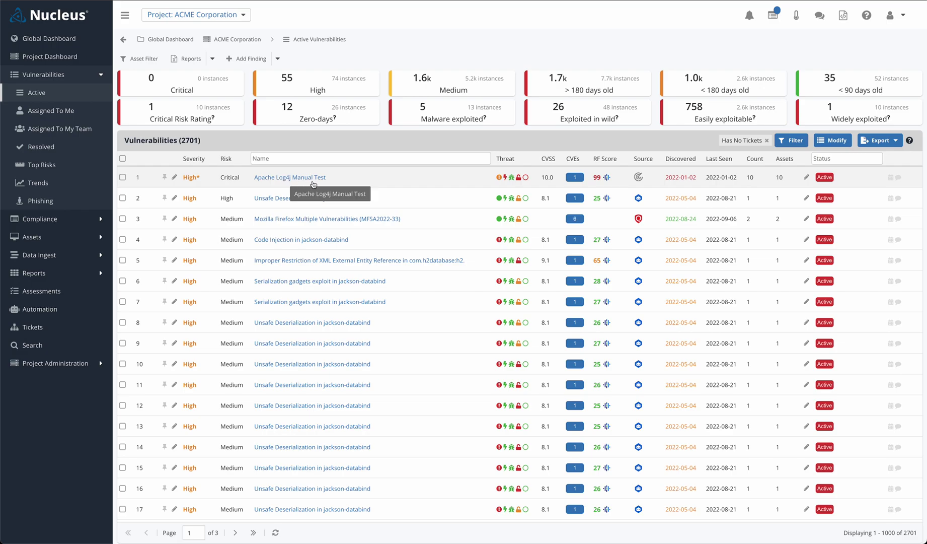
Step: Select all 10 instances of Apache Log4j Manual Test and create a ticket for them
{"action": "left_click", "coordinate": [303, 177]}
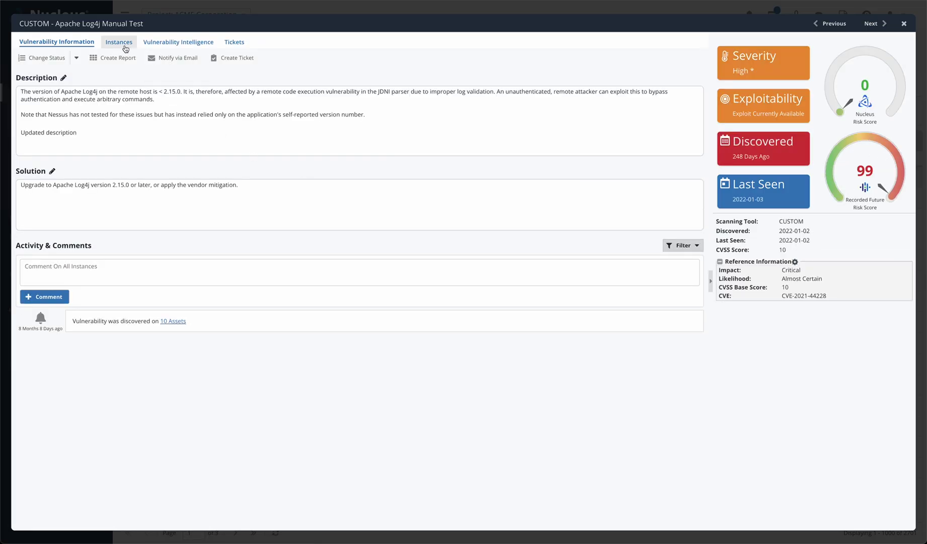
{"action": "left_click", "coordinate": [119, 42]}
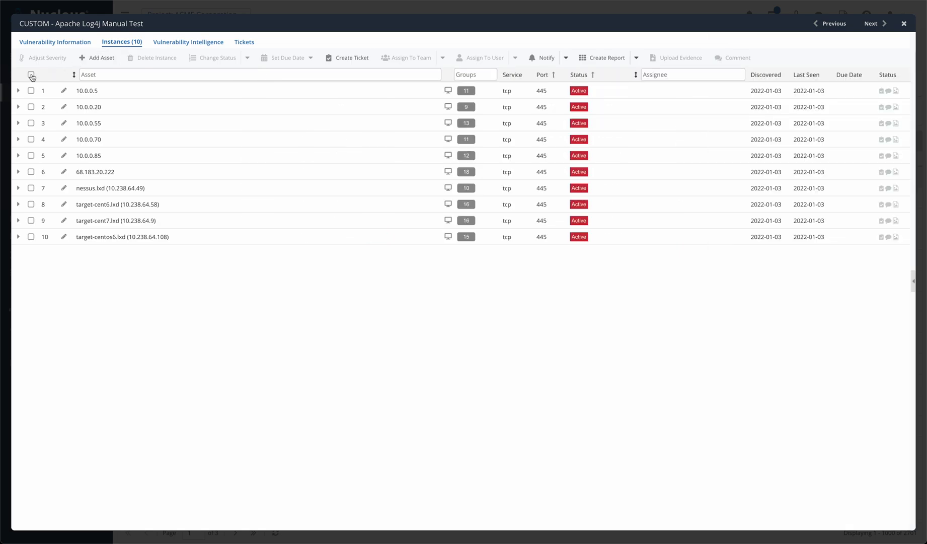
{"action": "left_click", "coordinate": [31, 75]}
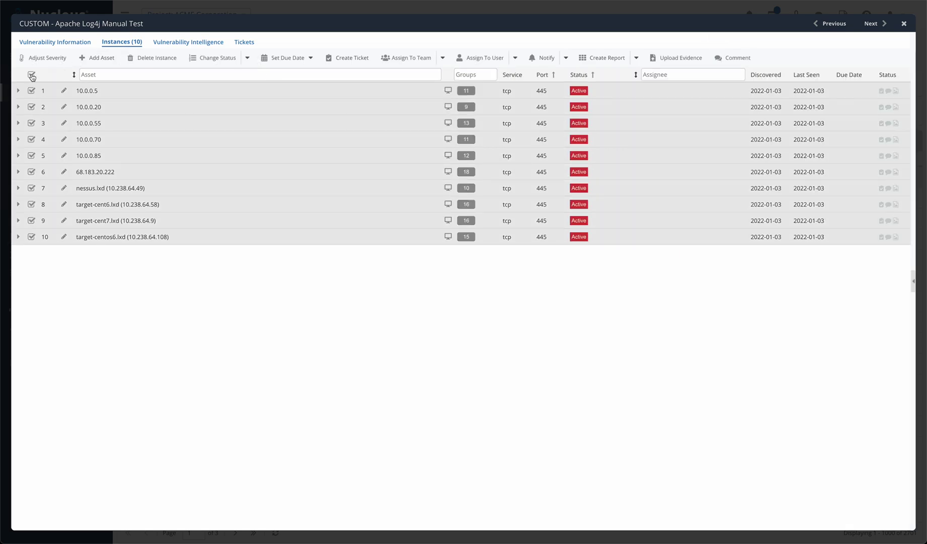
{"action": "left_click", "coordinate": [352, 58]}
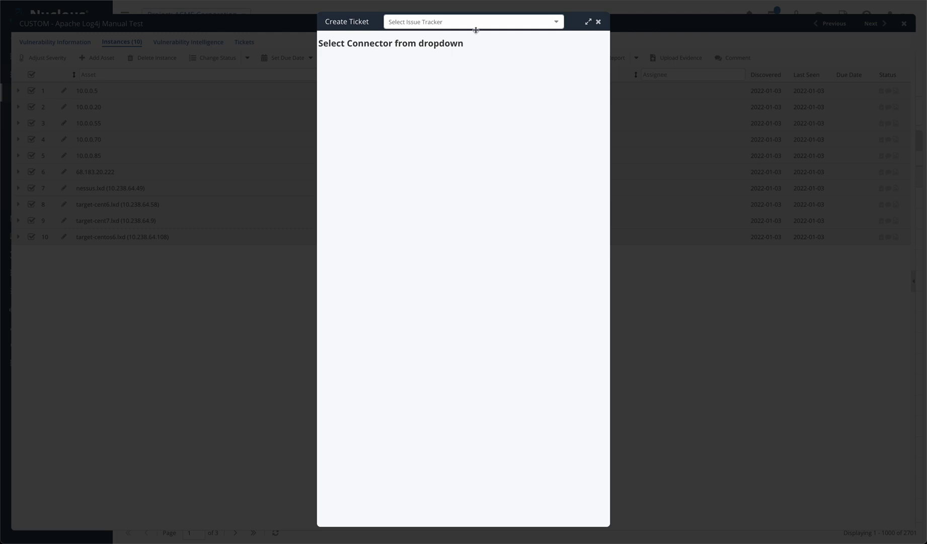
Step: Target the JIRA issue tracker with the NucleusIntegrationTesting project
{"action": "left_click", "coordinate": [554, 23]}
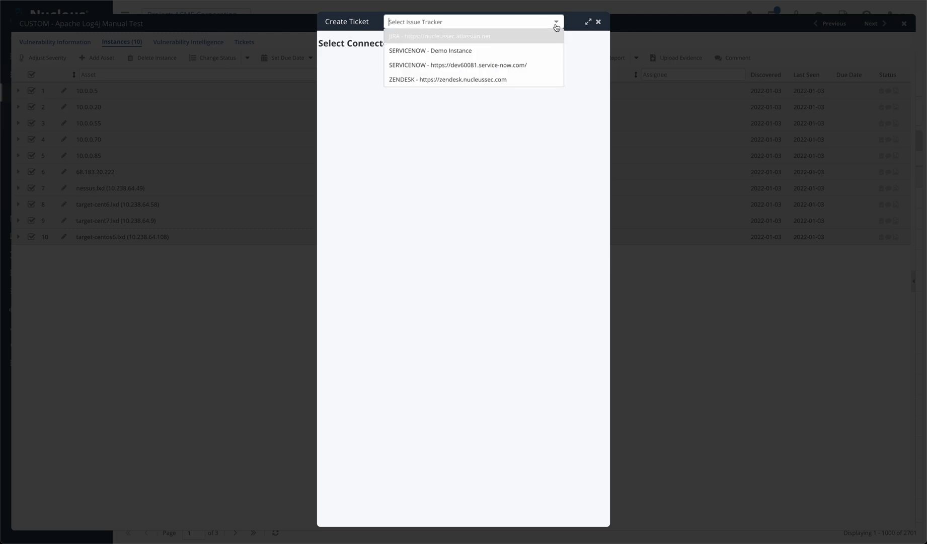
{"action": "left_click", "coordinate": [449, 36]}
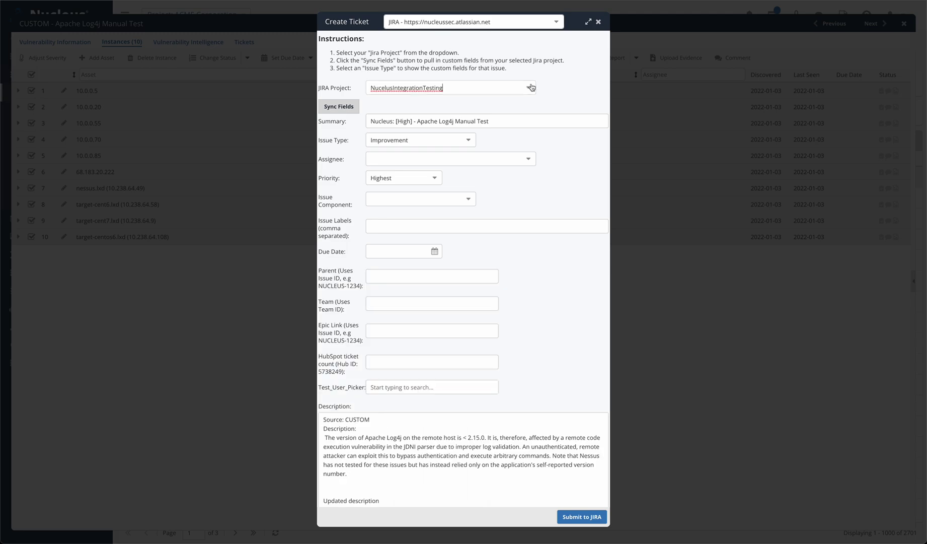
{"action": "left_click", "coordinate": [528, 87]}
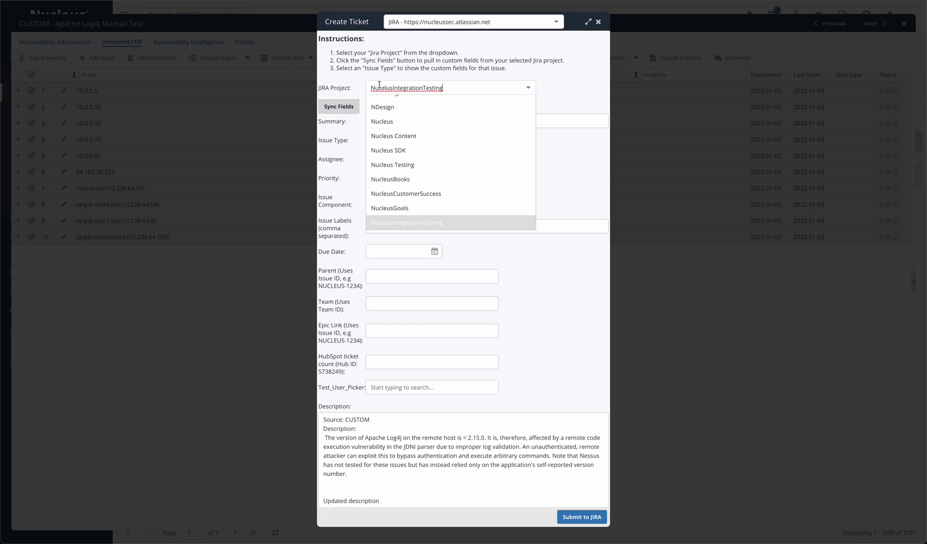
{"action": "left_click", "coordinate": [454, 71]}
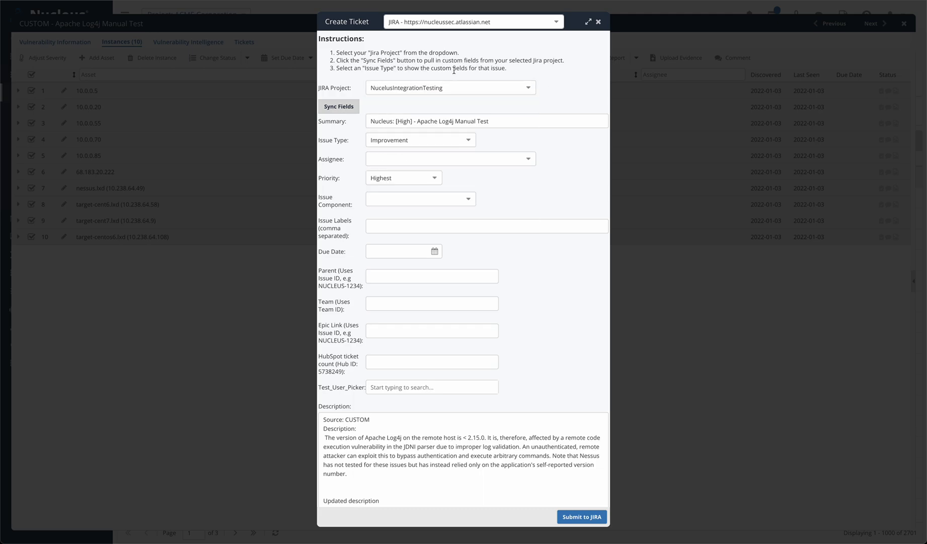
{"action": "left_click", "coordinate": [409, 140]}
{"action": "left_click", "coordinate": [490, 157]}
{"action": "left_click", "coordinate": [500, 87]}
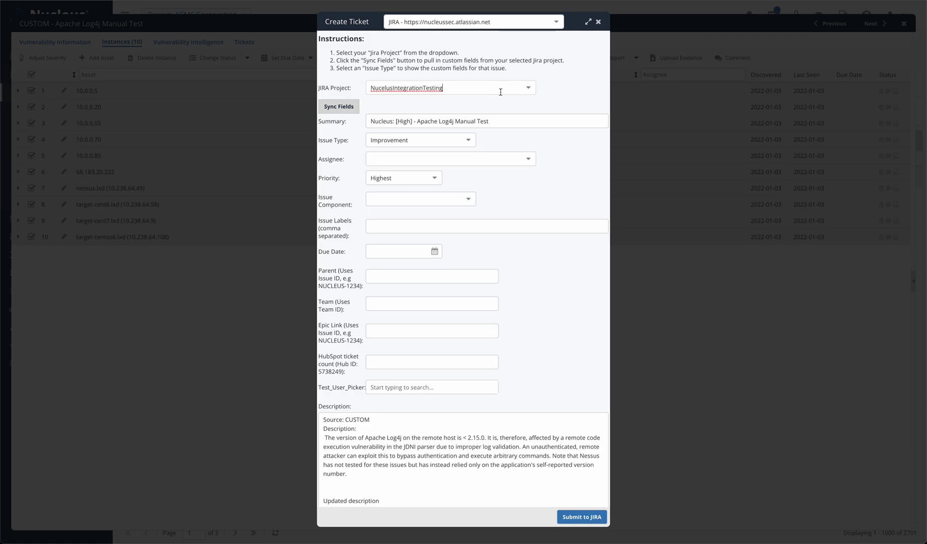
{"action": "left_click", "coordinate": [529, 90]}
{"action": "left_click", "coordinate": [429, 223]}
{"action": "left_click", "coordinate": [339, 107]}
{"action": "left_click", "coordinate": [529, 160]}
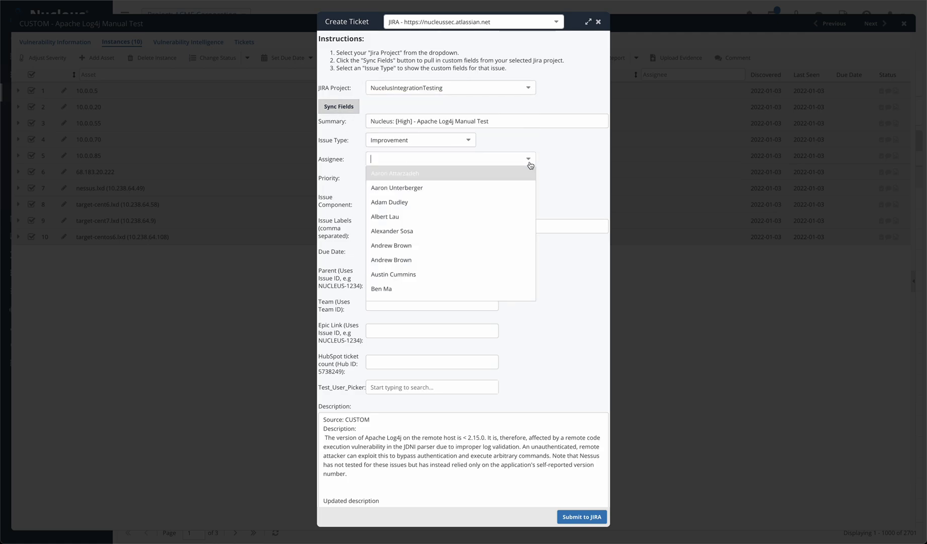
{"action": "left_click", "coordinate": [468, 140]}
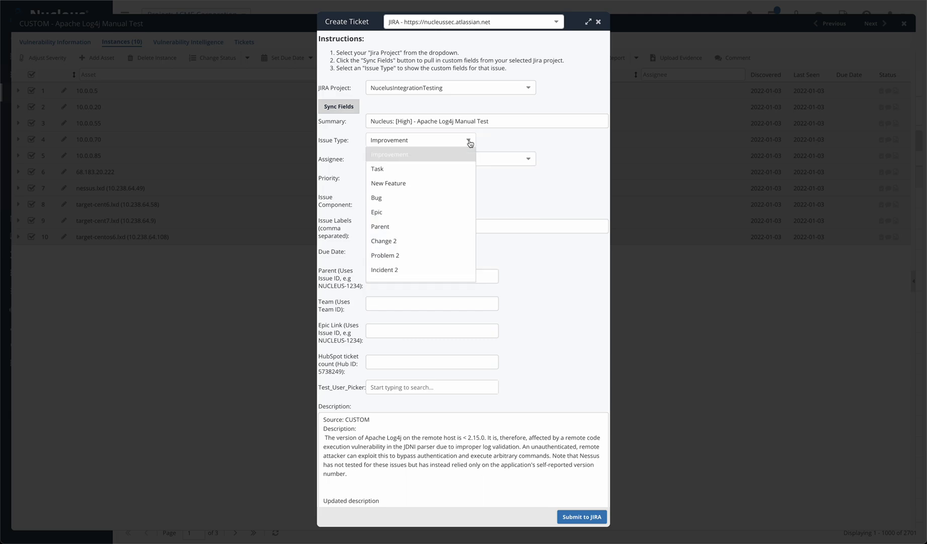
{"action": "left_click", "coordinate": [449, 170]}
{"action": "left_click", "coordinate": [529, 158]}
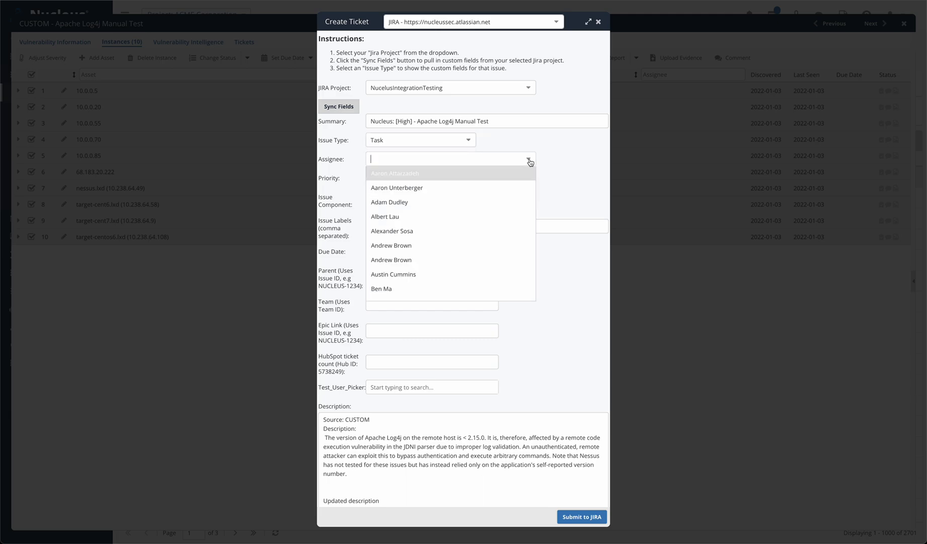
{"action": "left_click", "coordinate": [465, 175]}
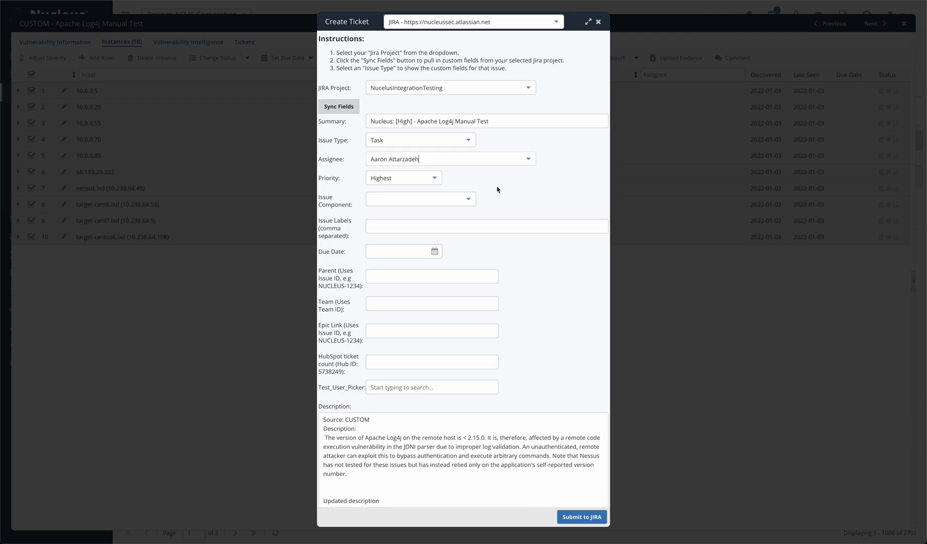
{"action": "left_click", "coordinate": [434, 251]}
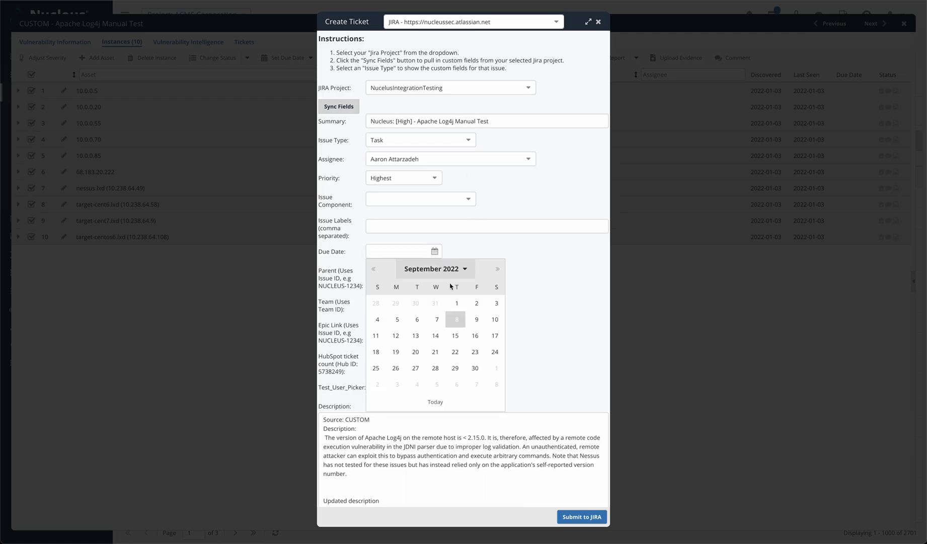
Step: Set the due date to 15 September 2022, review the description, and submit to Jira
{"action": "left_click", "coordinate": [455, 335]}
{"action": "scroll", "coordinate": [471, 315], "scroll_direction": "down", "scroll_amount": 2}
{"action": "scroll", "coordinate": [471, 314], "scroll_direction": "down", "scroll_amount": 1}
{"action": "scroll", "coordinate": [469, 312], "scroll_direction": "down", "scroll_amount": 2}
{"action": "scroll", "coordinate": [469, 312], "scroll_direction": "down", "scroll_amount": 1}
{"action": "scroll", "coordinate": [469, 311], "scroll_direction": "down", "scroll_amount": 2}
{"action": "scroll", "coordinate": [469, 312], "scroll_direction": "down", "scroll_amount": 2}
{"action": "scroll", "coordinate": [470, 312], "scroll_direction": "down", "scroll_amount": 2}
{"action": "scroll", "coordinate": [470, 312], "scroll_direction": "down", "scroll_amount": 2}
{"action": "scroll", "coordinate": [469, 312], "scroll_direction": "down", "scroll_amount": 2}
{"action": "scroll", "coordinate": [545, 247], "scroll_direction": "down", "scroll_amount": 2}
{"action": "scroll", "coordinate": [544, 248], "scroll_direction": "down", "scroll_amount": 2}
{"action": "scroll", "coordinate": [544, 247], "scroll_direction": "down", "scroll_amount": 2}
{"action": "scroll", "coordinate": [544, 247], "scroll_direction": "down", "scroll_amount": 2}
{"action": "scroll", "coordinate": [544, 247], "scroll_direction": "down", "scroll_amount": 2}
{"action": "scroll", "coordinate": [544, 247], "scroll_direction": "down", "scroll_amount": 2}
{"action": "scroll", "coordinate": [544, 247], "scroll_direction": "down", "scroll_amount": 2}
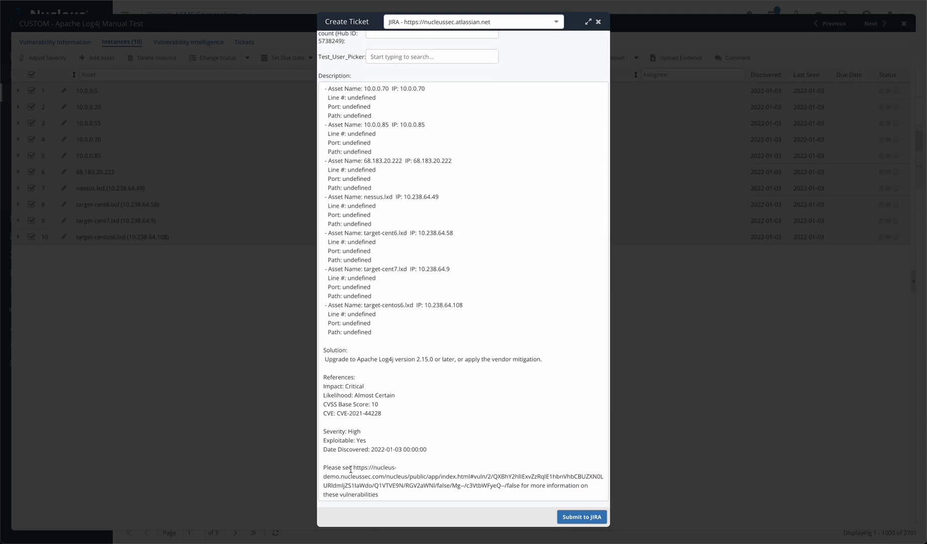
{"action": "left_click_drag", "start_coordinate": [354, 467], "coordinate": [384, 496]}
{"action": "left_click", "coordinate": [384, 496]}
{"action": "left_click", "coordinate": [576, 518]}
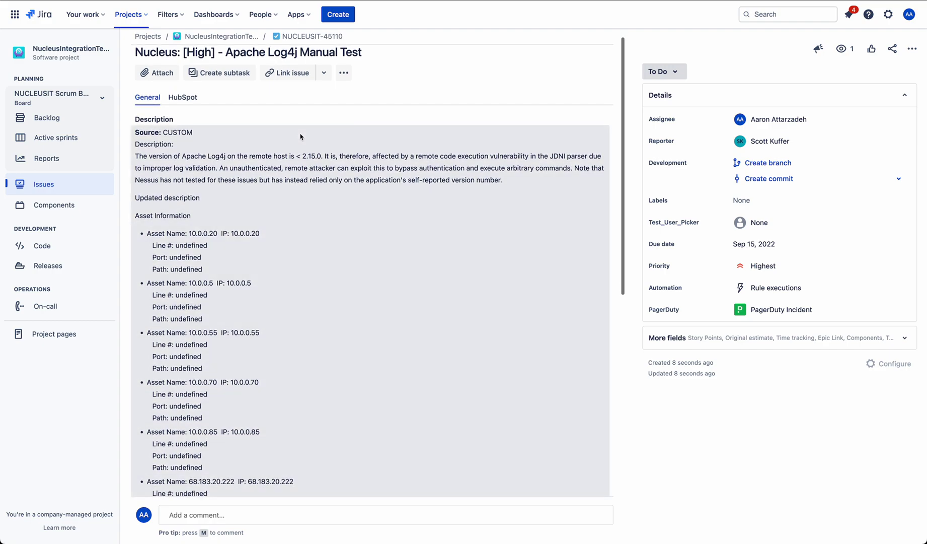
{"action": "scroll", "coordinate": [301, 136], "scroll_direction": "down", "scroll_amount": 2}
{"action": "scroll", "coordinate": [300, 136], "scroll_direction": "down", "scroll_amount": 3}
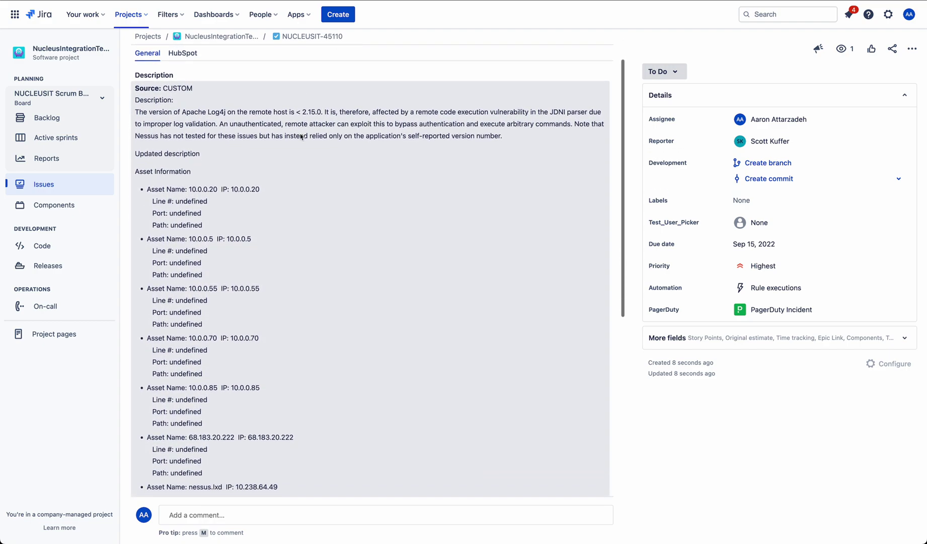
{"action": "scroll", "coordinate": [301, 136], "scroll_direction": "down", "scroll_amount": 2}
{"action": "scroll", "coordinate": [300, 136], "scroll_direction": "down", "scroll_amount": 2}
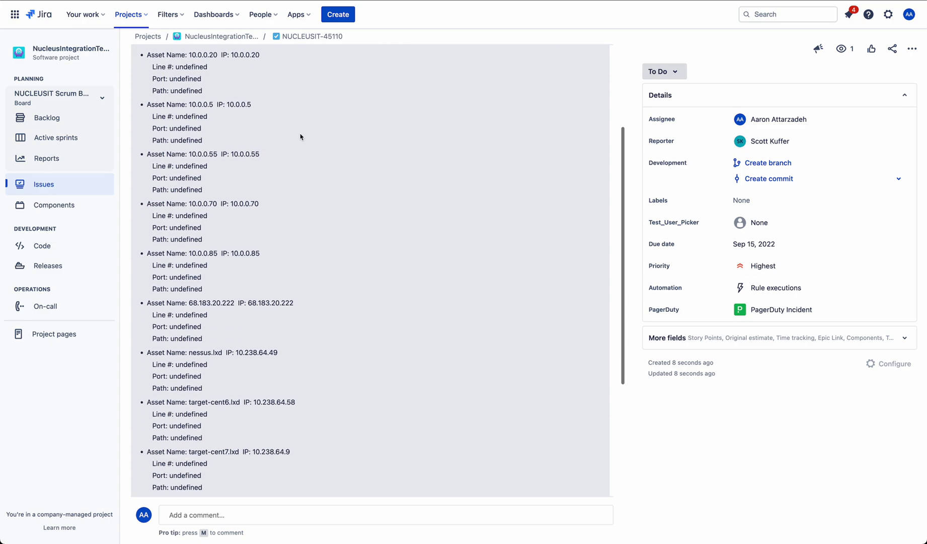
{"action": "scroll", "coordinate": [300, 136], "scroll_direction": "down", "scroll_amount": 2}
{"action": "scroll", "coordinate": [301, 137], "scroll_direction": "down", "scroll_amount": 2}
{"action": "scroll", "coordinate": [301, 136], "scroll_direction": "down", "scroll_amount": 1}
{"action": "scroll", "coordinate": [300, 137], "scroll_direction": "down", "scroll_amount": 1}
{"action": "scroll", "coordinate": [300, 136], "scroll_direction": "down", "scroll_amount": 1}
{"action": "scroll", "coordinate": [301, 137], "scroll_direction": "down", "scroll_amount": 1}
{"action": "scroll", "coordinate": [301, 137], "scroll_direction": "down", "scroll_amount": 1}
{"action": "scroll", "coordinate": [300, 136], "scroll_direction": "down", "scroll_amount": 1}
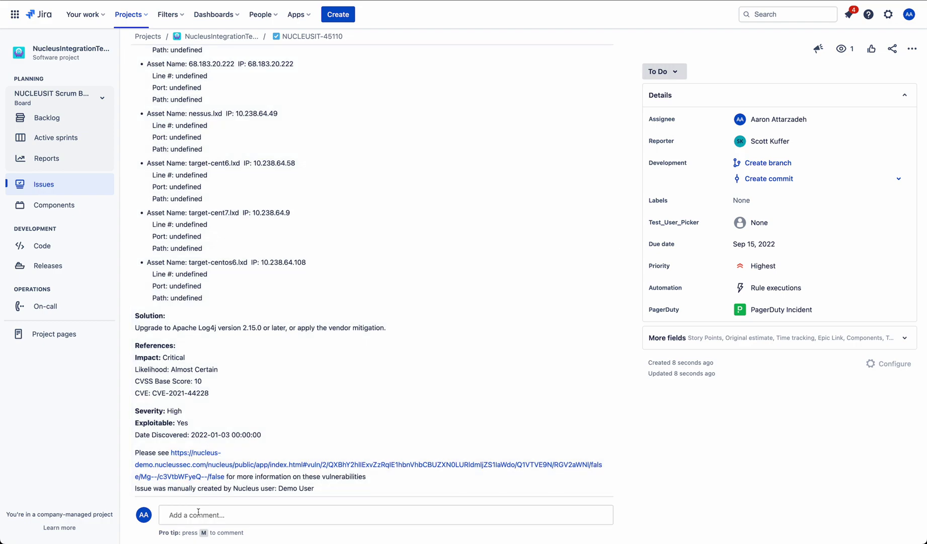
Step: Post the comment 'Working on this now!' on Jira issue NUCLEUSIT-45110
{"action": "left_click", "coordinate": [200, 514]}
{"action": "type", "text": "Working on this now!"}
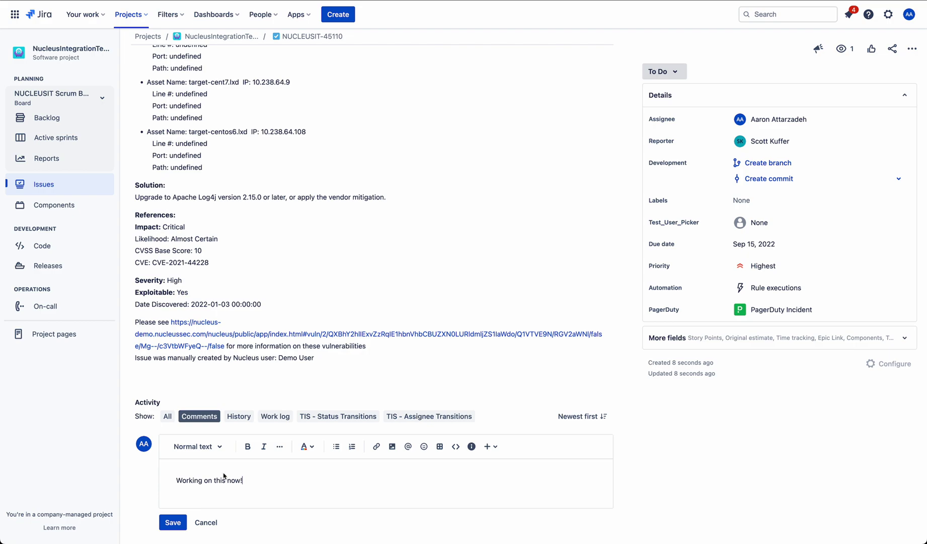
{"action": "left_click", "coordinate": [172, 522]}
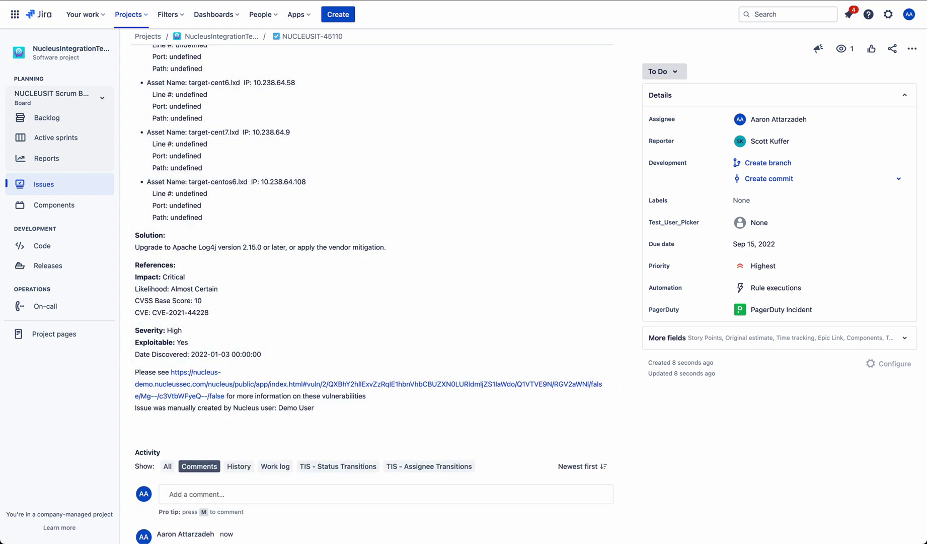
{"action": "key", "text": "ctrl+Tab"}
Step: Dismiss the Success message and expand NUCLEUSIT-45110 under the finding's Tickets
{"action": "left_click", "coordinate": [464, 290]}
{"action": "left_click", "coordinate": [244, 41]}
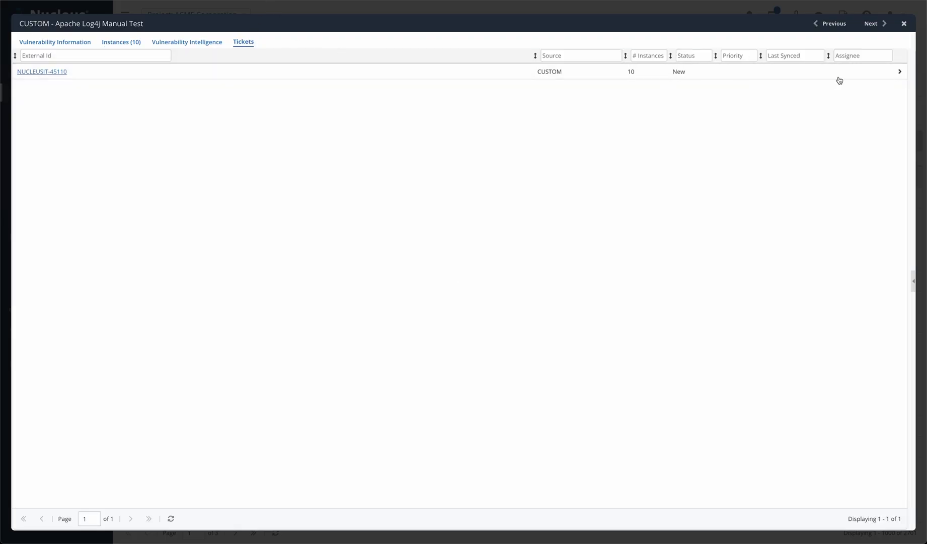
{"action": "left_click", "coordinate": [899, 71]}
{"action": "scroll", "coordinate": [790, 351], "scroll_direction": "down", "scroll_amount": 5}
{"action": "scroll", "coordinate": [791, 350], "scroll_direction": "down", "scroll_amount": 5}
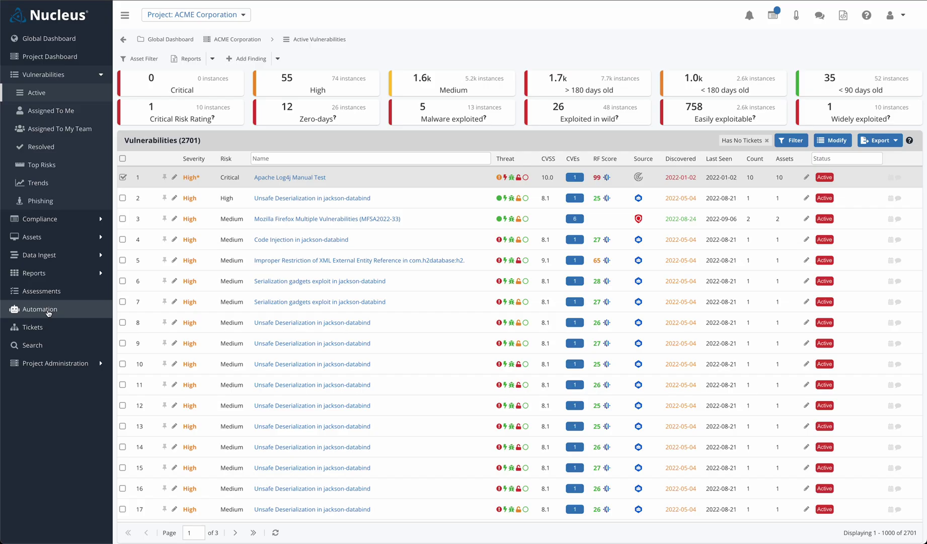
Step: Add a new rule under Automation's Ticketing & Issue Tracking rules
{"action": "left_click", "coordinate": [40, 308]}
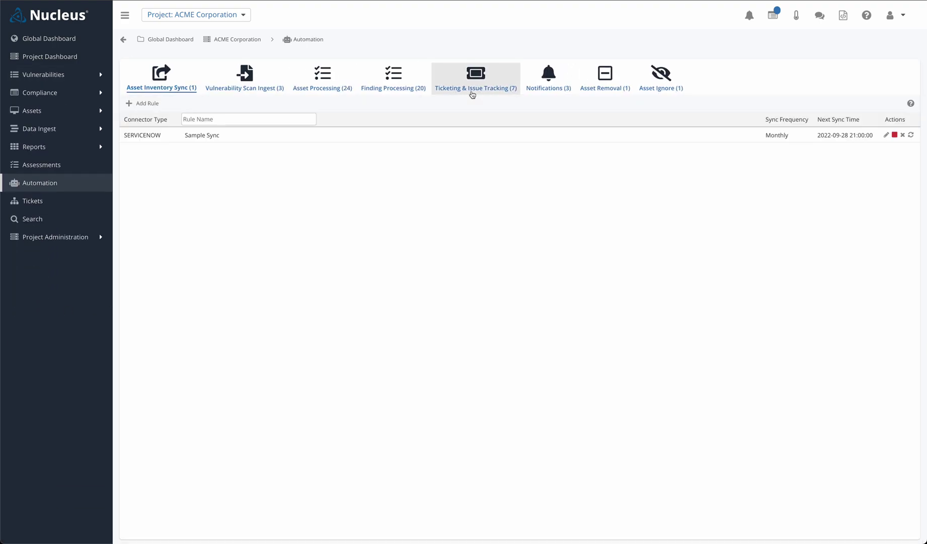
{"action": "left_click", "coordinate": [467, 80]}
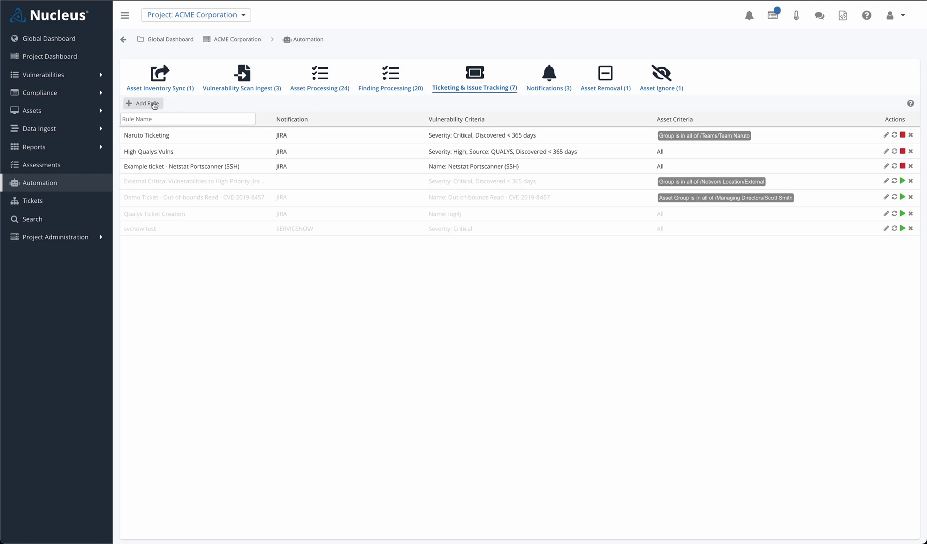
{"action": "left_click", "coordinate": [147, 102]}
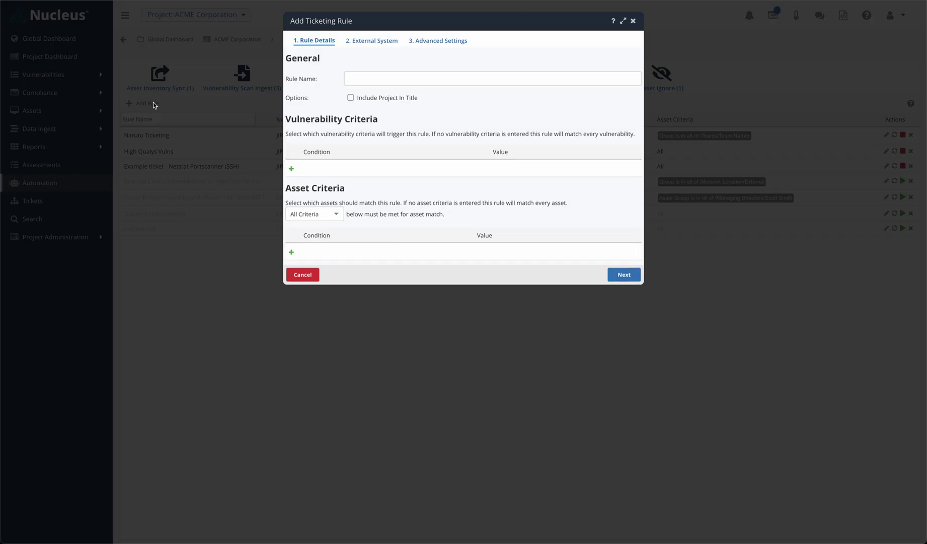
Step: Add the criterion Vulnerability Severity is one of Critical
{"action": "left_click", "coordinate": [290, 168]}
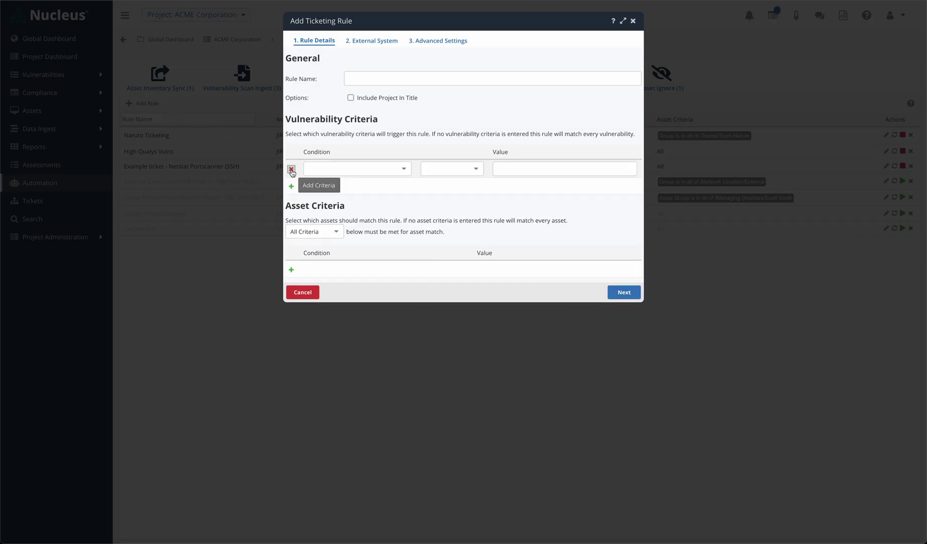
{"action": "left_click", "coordinate": [404, 170]}
{"action": "scroll", "coordinate": [384, 217], "scroll_direction": "down", "scroll_amount": 2}
{"action": "scroll", "coordinate": [375, 210], "scroll_direction": "up", "scroll_amount": 2}
{"action": "scroll", "coordinate": [375, 203], "scroll_direction": "up", "scroll_amount": 1}
{"action": "left_click", "coordinate": [375, 186]}
{"action": "left_click", "coordinate": [629, 171]}
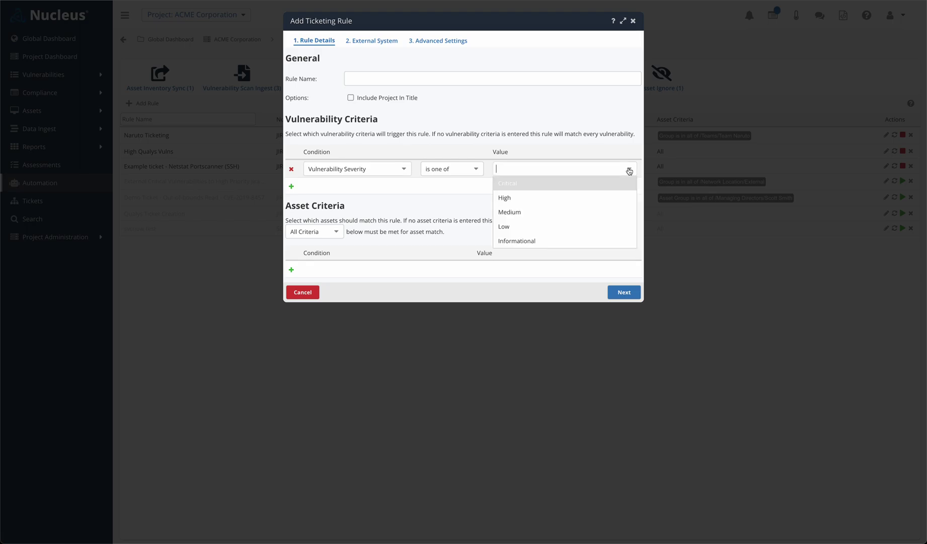
{"action": "left_click", "coordinate": [507, 183]}
Step: Add criteria Mandiant Exploit Rating is Wide and Mandiant Zero Day is Yes
{"action": "left_click", "coordinate": [292, 187]}
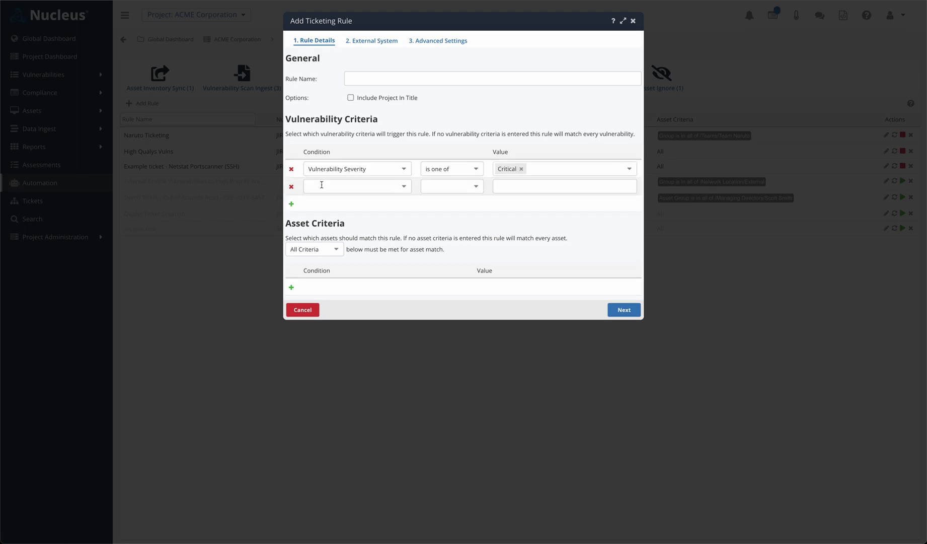
{"action": "left_click", "coordinate": [402, 187]}
{"action": "scroll", "coordinate": [381, 278], "scroll_direction": "down", "scroll_amount": 3}
{"action": "scroll", "coordinate": [381, 278], "scroll_direction": "down", "scroll_amount": 2}
{"action": "scroll", "coordinate": [381, 279], "scroll_direction": "down", "scroll_amount": 1}
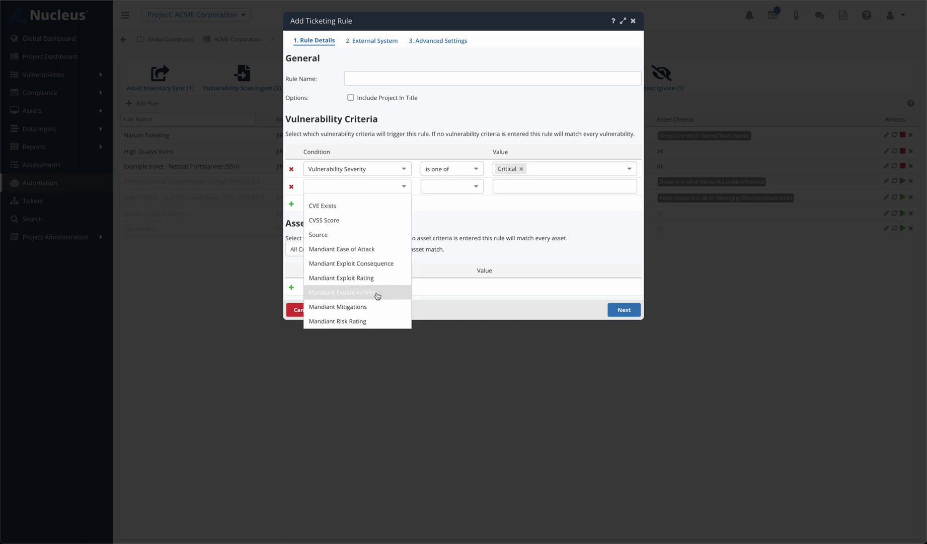
{"action": "left_click", "coordinate": [387, 278]}
{"action": "left_click", "coordinate": [619, 187]}
{"action": "left_click", "coordinate": [599, 201]}
{"action": "left_click", "coordinate": [291, 204]}
{"action": "left_click", "coordinate": [405, 205]}
{"action": "scroll", "coordinate": [354, 275], "scroll_direction": "down", "scroll_amount": 3}
{"action": "scroll", "coordinate": [358, 290], "scroll_direction": "down", "scroll_amount": 2}
{"action": "left_click", "coordinate": [362, 312]}
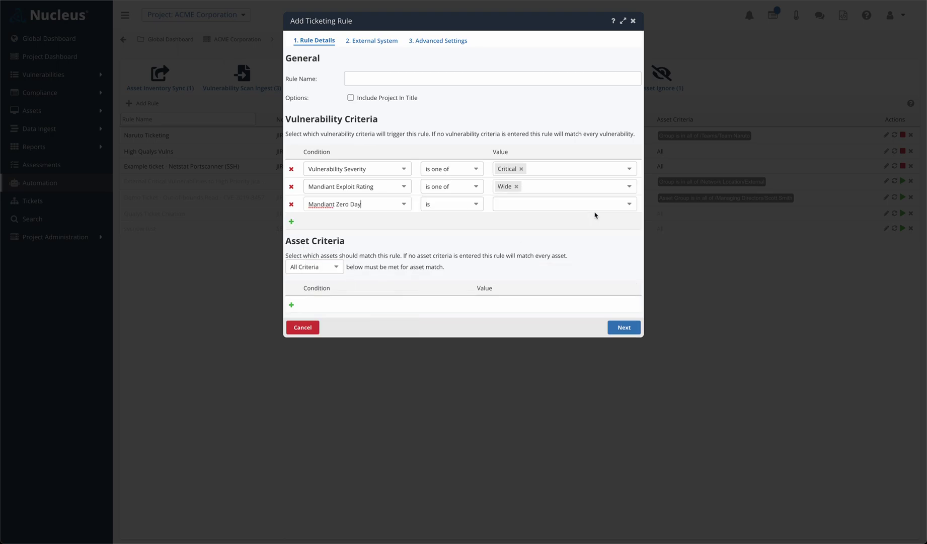
{"action": "left_click", "coordinate": [624, 204]}
{"action": "left_click", "coordinate": [565, 221]}
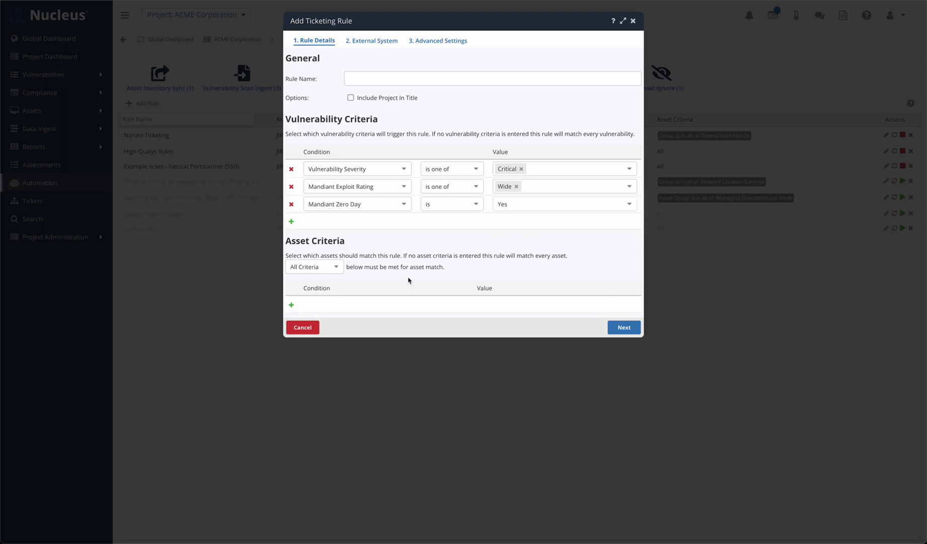
Step: Limit the rule to assets in Asset Group /Network Location/External
{"action": "left_click", "coordinate": [292, 305]}
{"action": "left_click", "coordinate": [394, 306]}
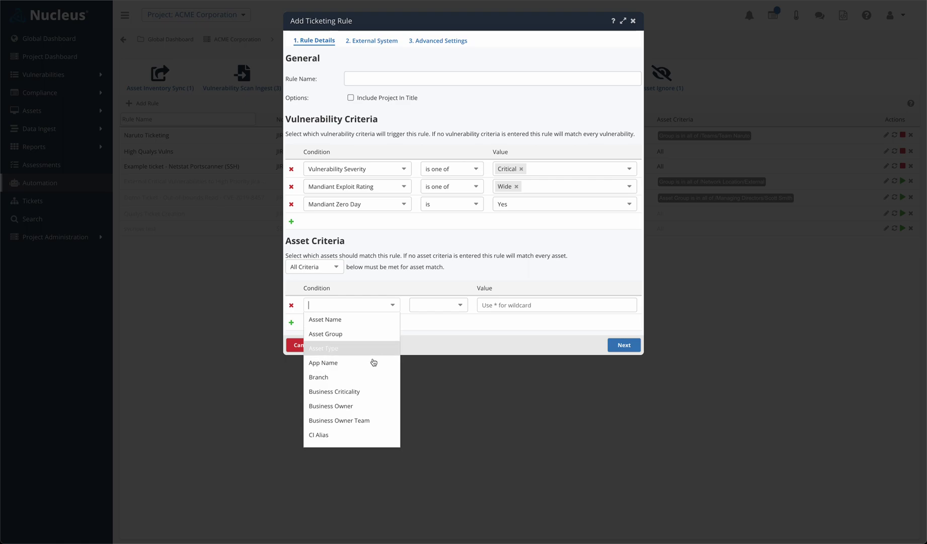
{"action": "left_click", "coordinate": [377, 334]}
{"action": "left_click", "coordinate": [630, 306]}
{"action": "type", "text": "exter"}
{"action": "left_click", "coordinate": [591, 332]}
{"action": "left_click", "coordinate": [603, 268]}
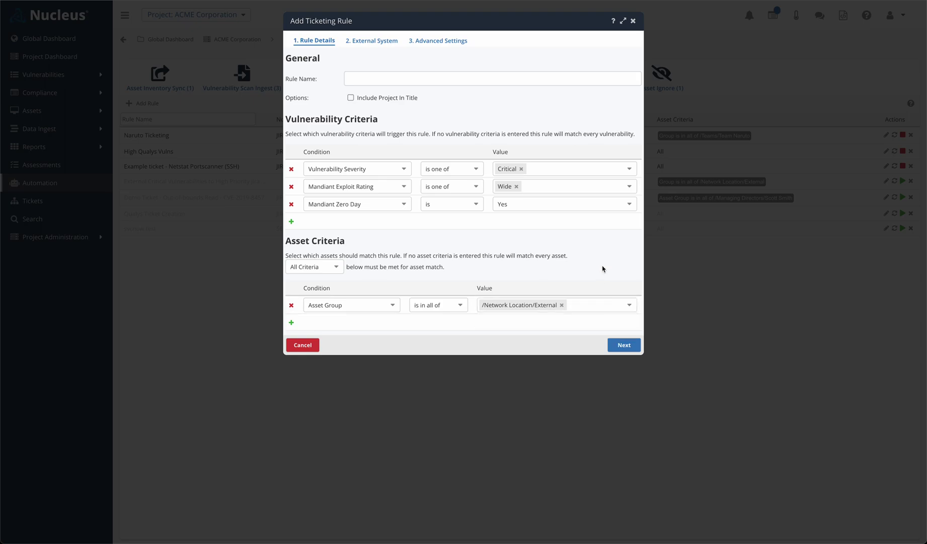
{"action": "left_click", "coordinate": [383, 43]}
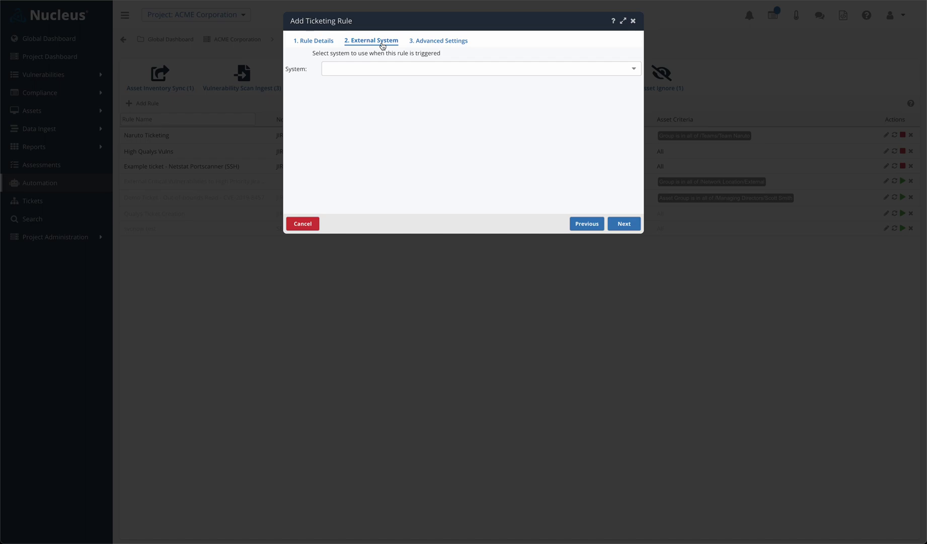
Step: Have the rule create JIRA tickets with issue type Epic
{"action": "left_click", "coordinate": [635, 70]}
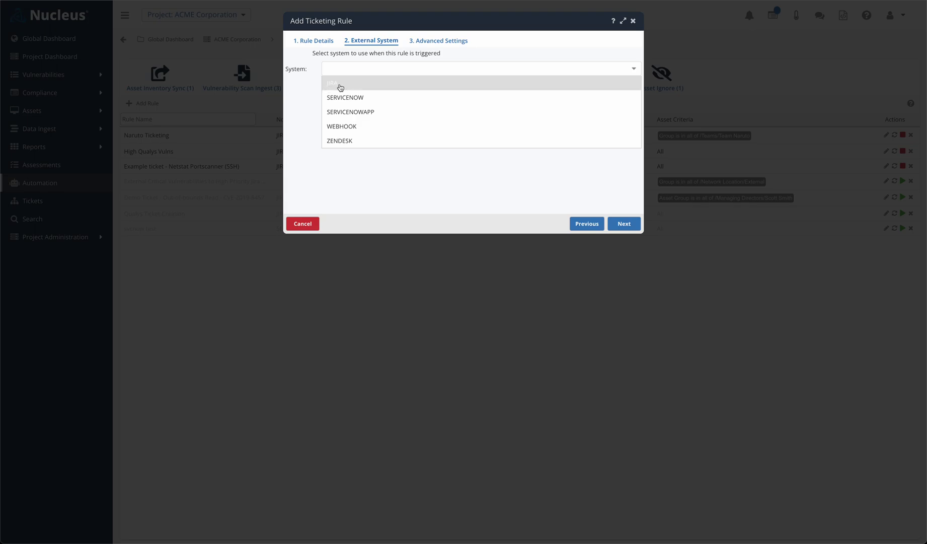
{"action": "left_click", "coordinate": [341, 87]}
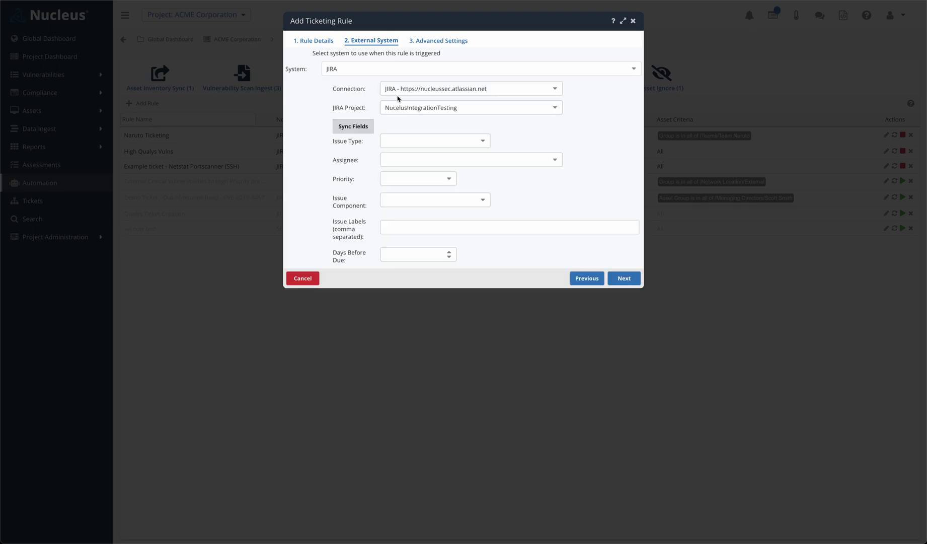
{"action": "left_click", "coordinate": [482, 139]}
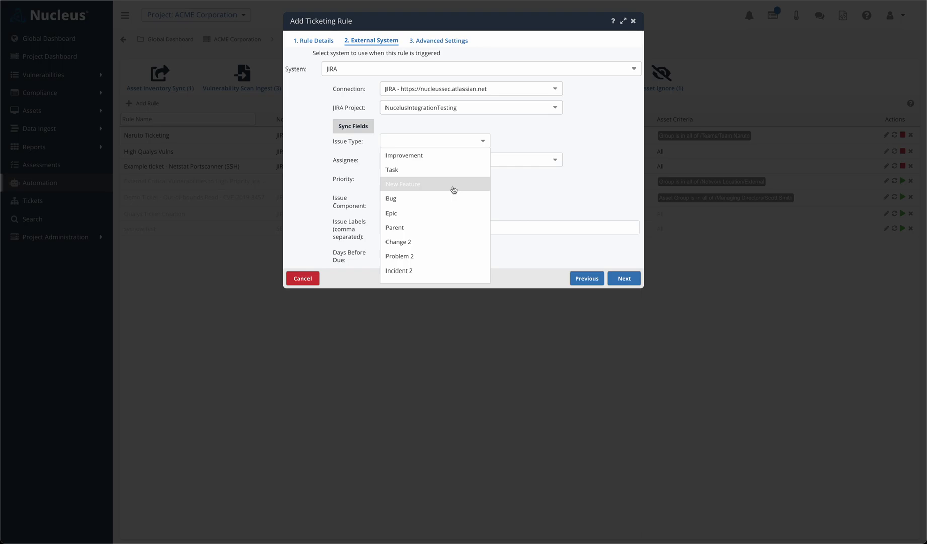
{"action": "left_click", "coordinate": [445, 212]}
{"action": "left_click", "coordinate": [553, 161]}
{"action": "scroll", "coordinate": [529, 182], "scroll_direction": "down", "scroll_amount": 1}
{"action": "scroll", "coordinate": [521, 182], "scroll_direction": "up", "scroll_amount": 1}
{"action": "left_click", "coordinate": [427, 174]}
{"action": "left_click", "coordinate": [445, 178]}
{"action": "left_click", "coordinate": [418, 193]}
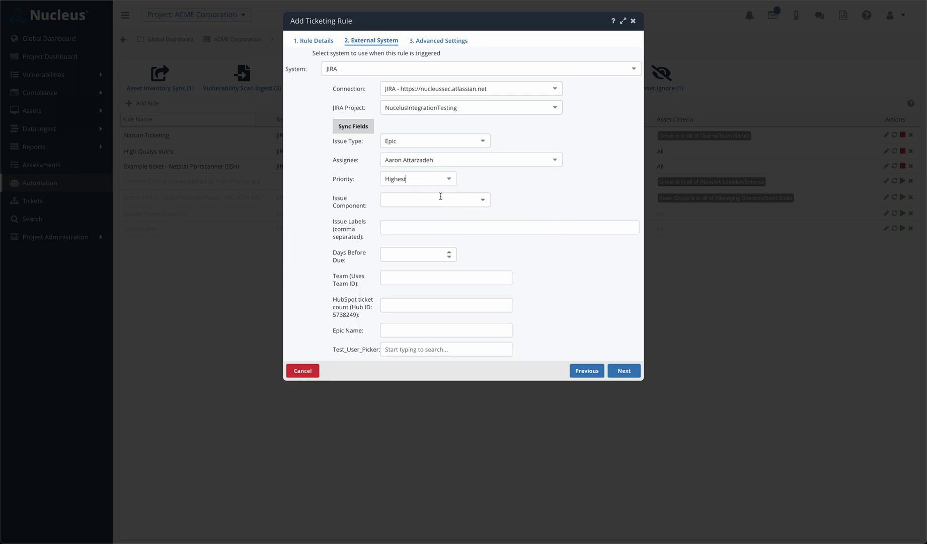
{"action": "left_click", "coordinate": [449, 252]}
{"action": "left_click", "coordinate": [352, 126]}
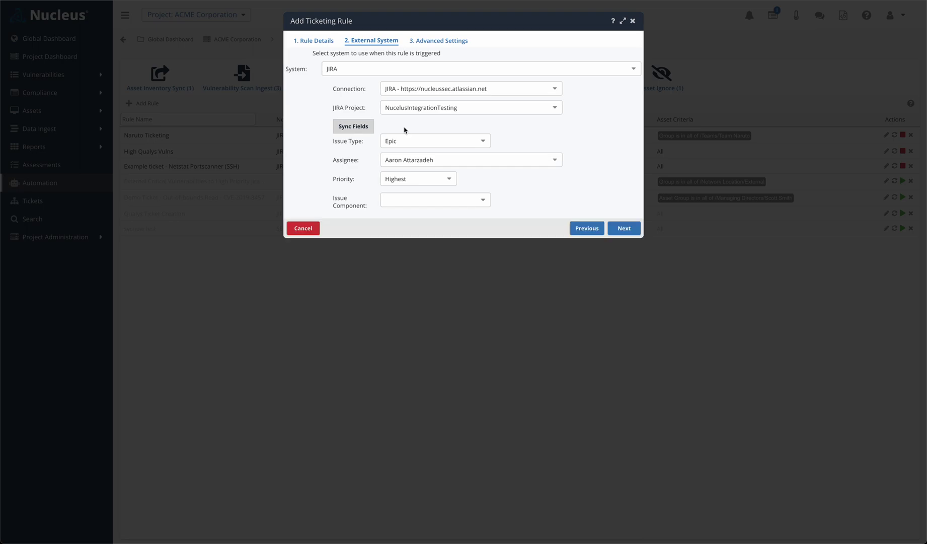
{"action": "left_click", "coordinate": [441, 41]}
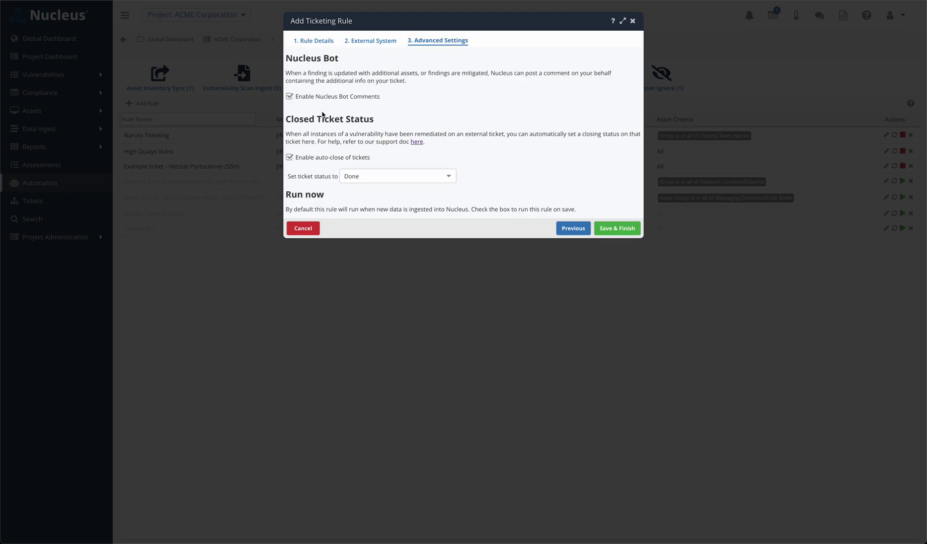